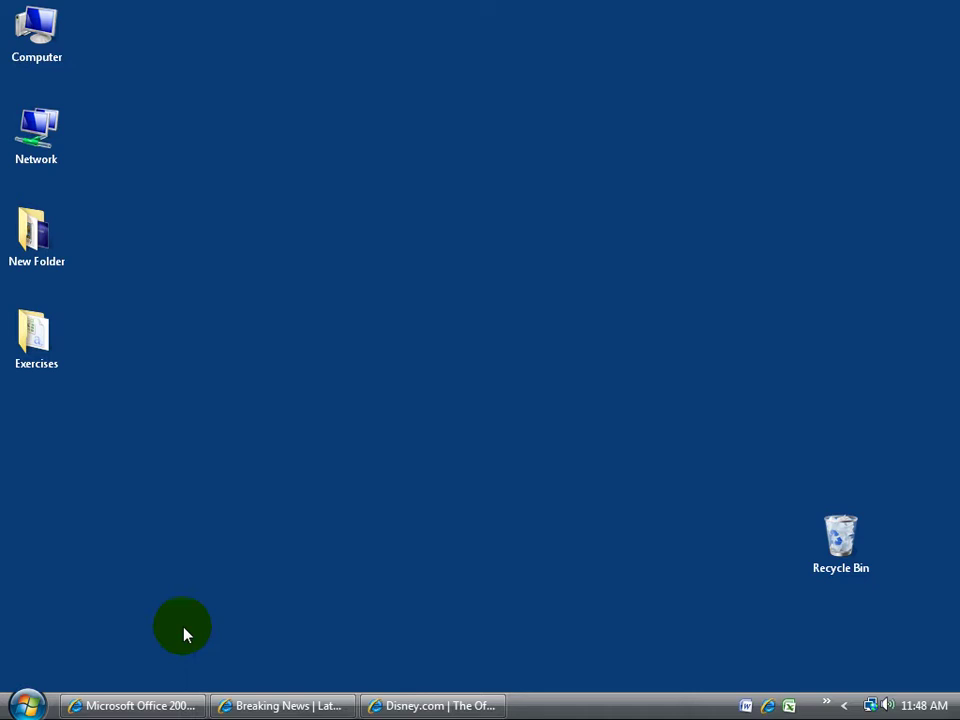
View the computer's system properties to check the Windows edition and hardware information, and close the window.
{"action": "left_click", "coordinate": [26, 705]}
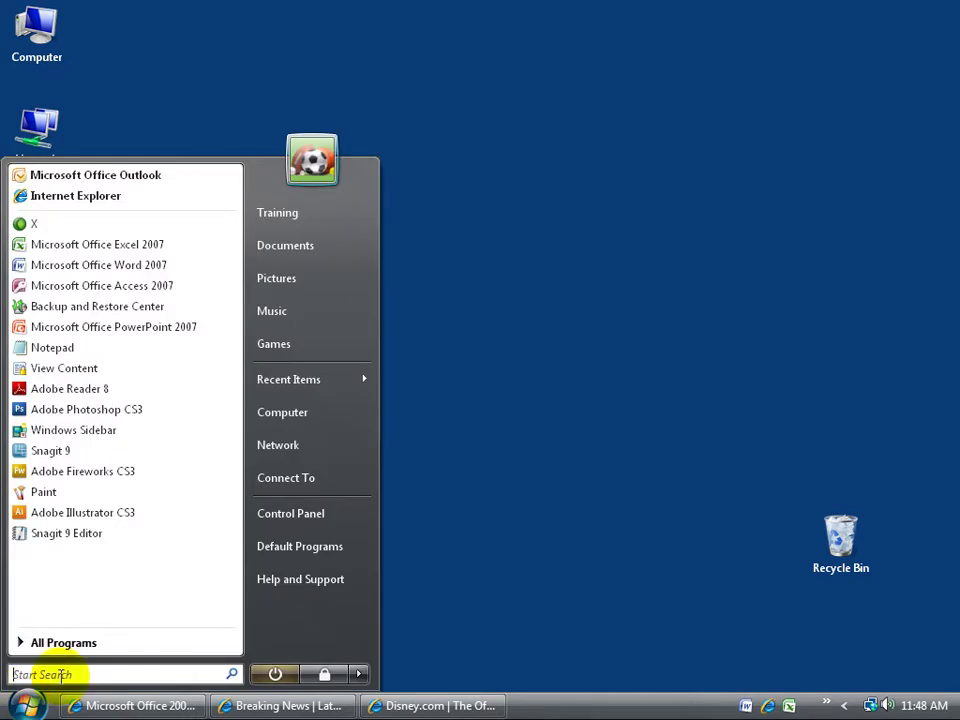
{"action": "right_click", "coordinate": [301, 414]}
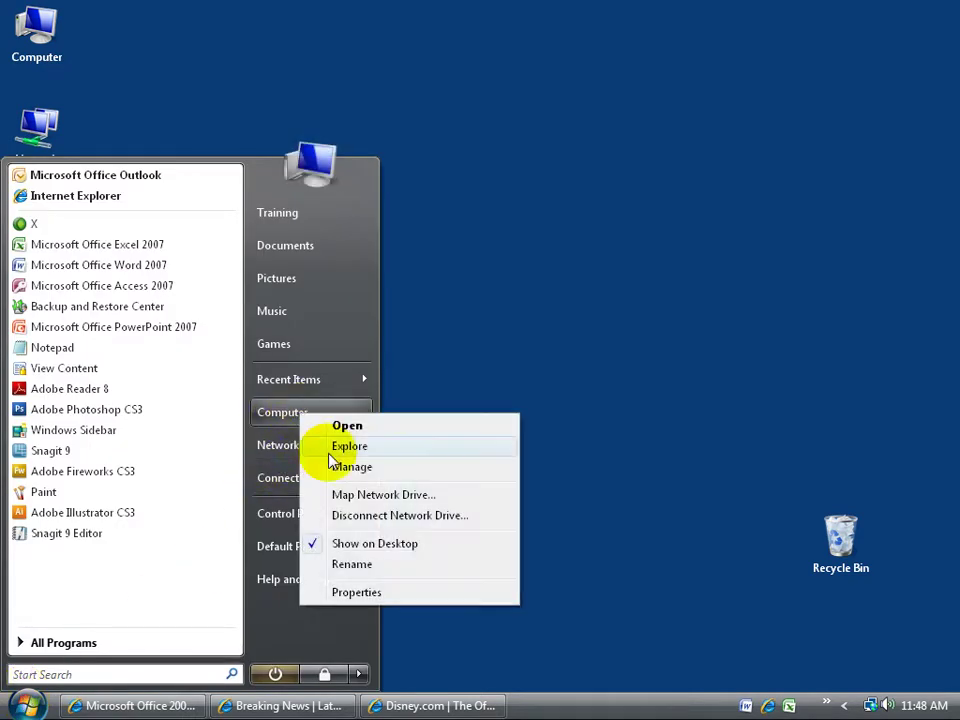
{"action": "left_click", "coordinate": [381, 593]}
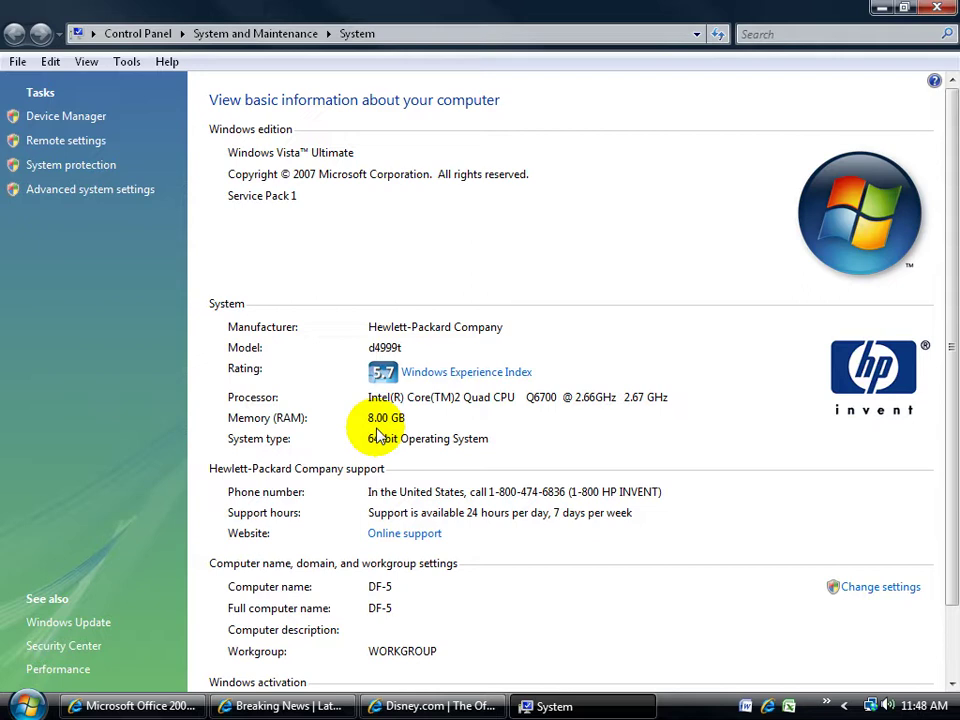
{"action": "left_click", "coordinate": [936, 7]}
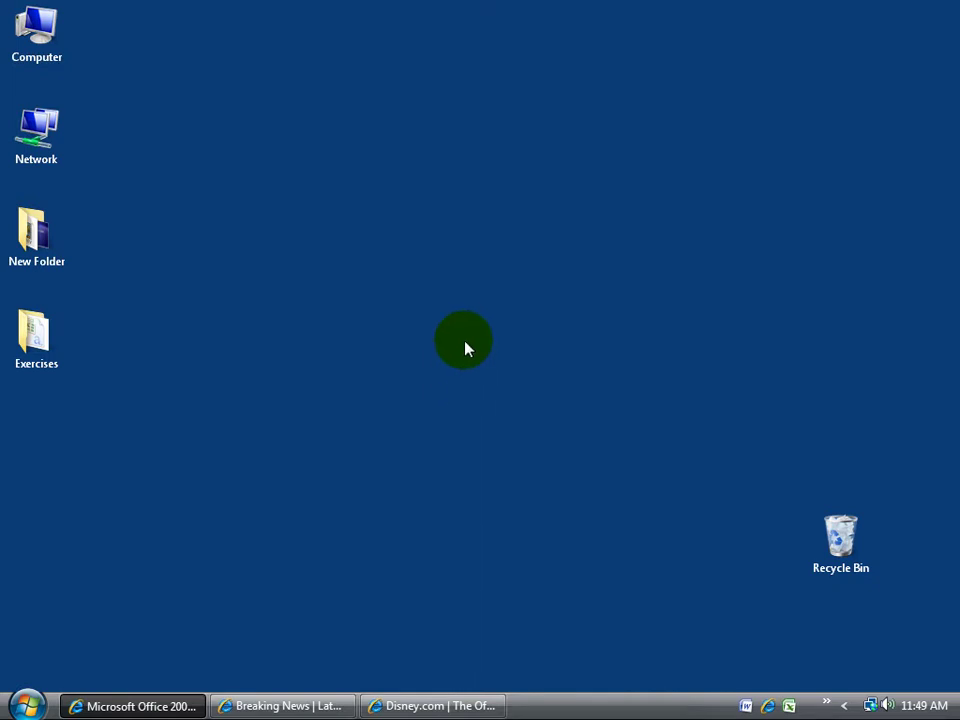
Preview the My Current Theme and Windows Vista themes in the desktop's theme settings without applying either.
{"action": "right_click", "coordinate": [434, 345]}
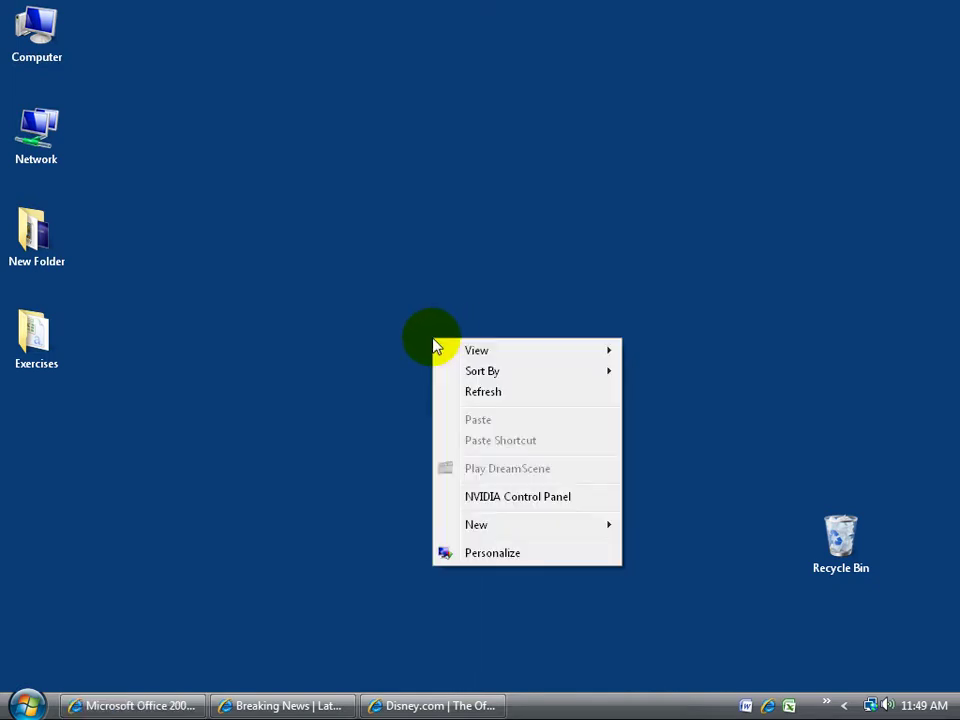
{"action": "left_click", "coordinate": [488, 552]}
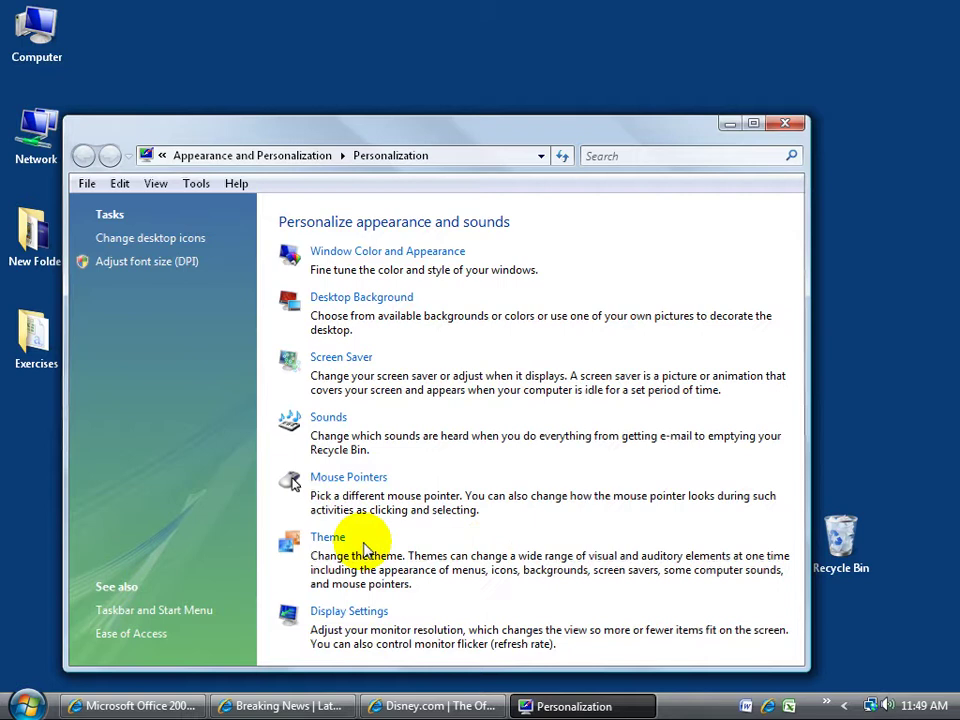
{"action": "left_click", "coordinate": [327, 540]}
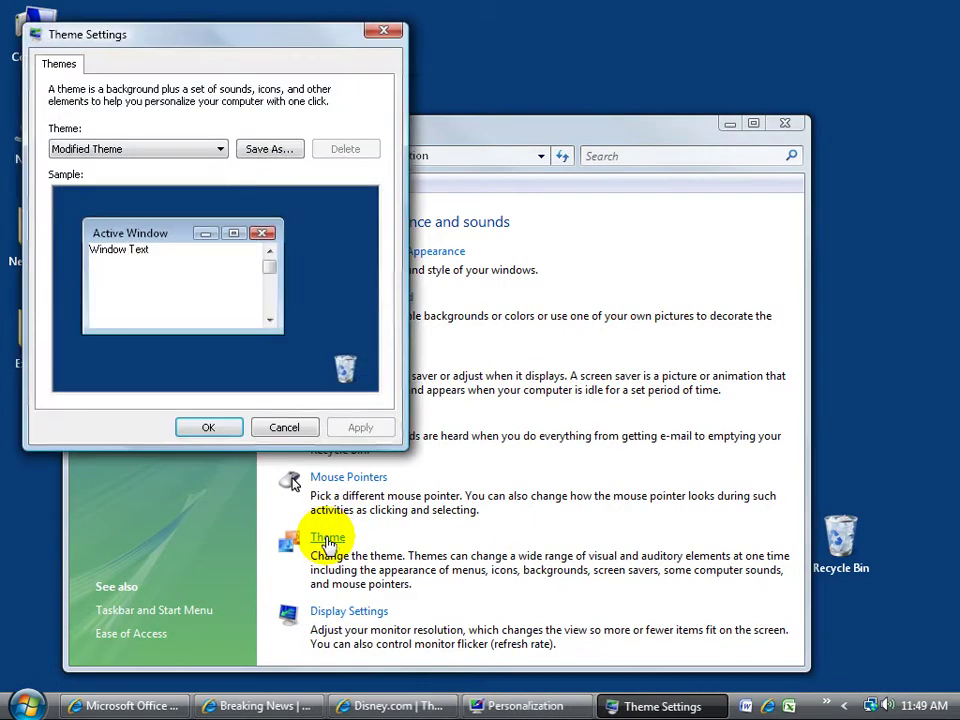
{"action": "left_click", "coordinate": [222, 150]}
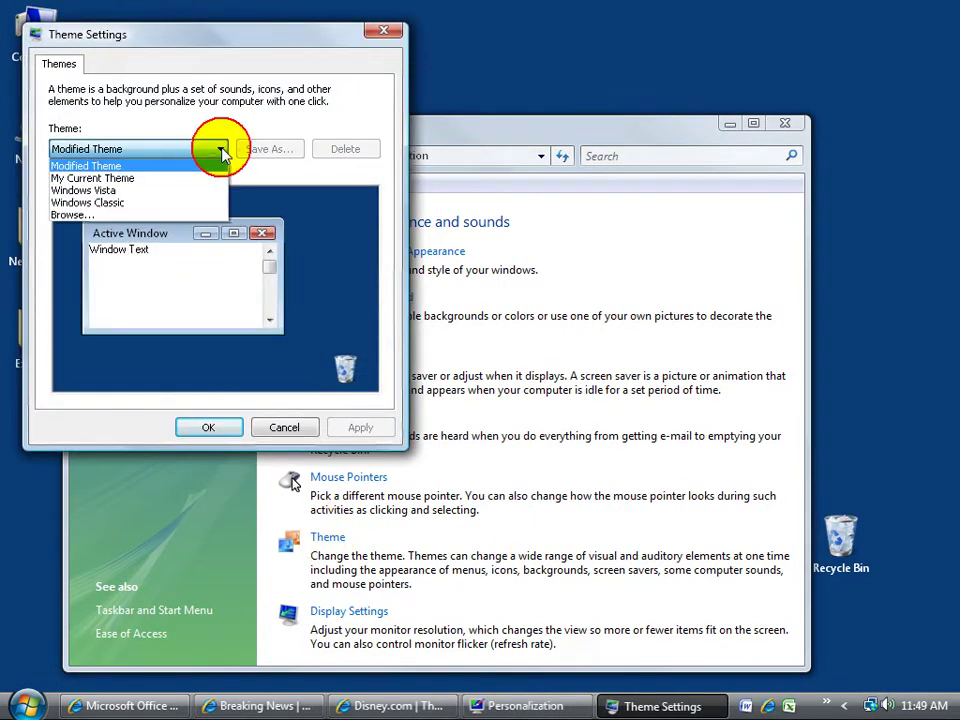
{"action": "left_click", "coordinate": [200, 171]}
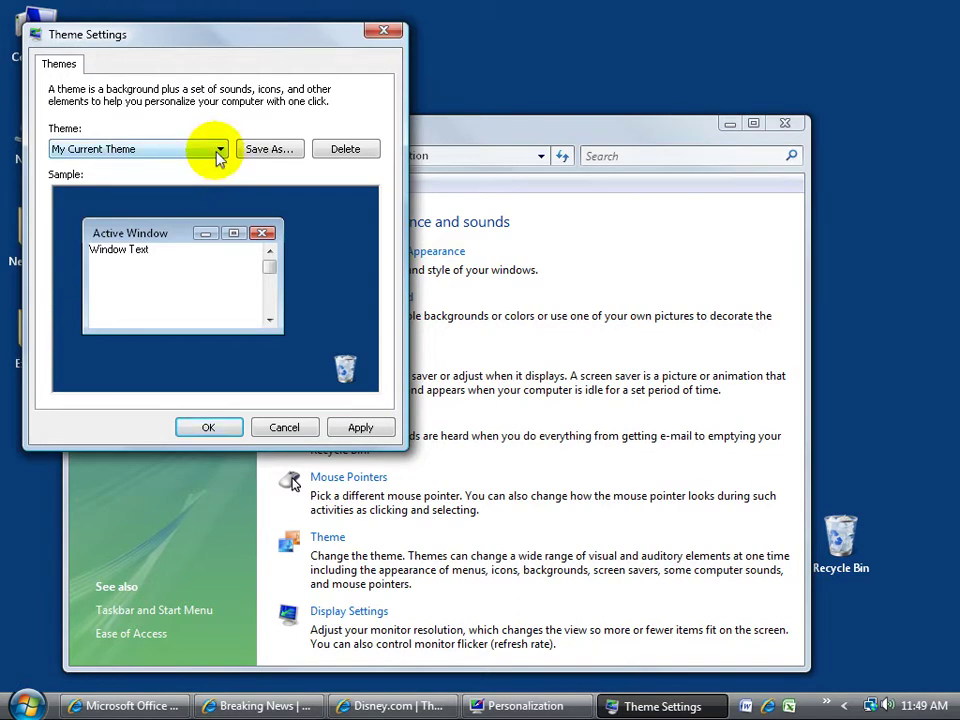
{"action": "left_click", "coordinate": [220, 152]}
{"action": "left_click", "coordinate": [202, 181]}
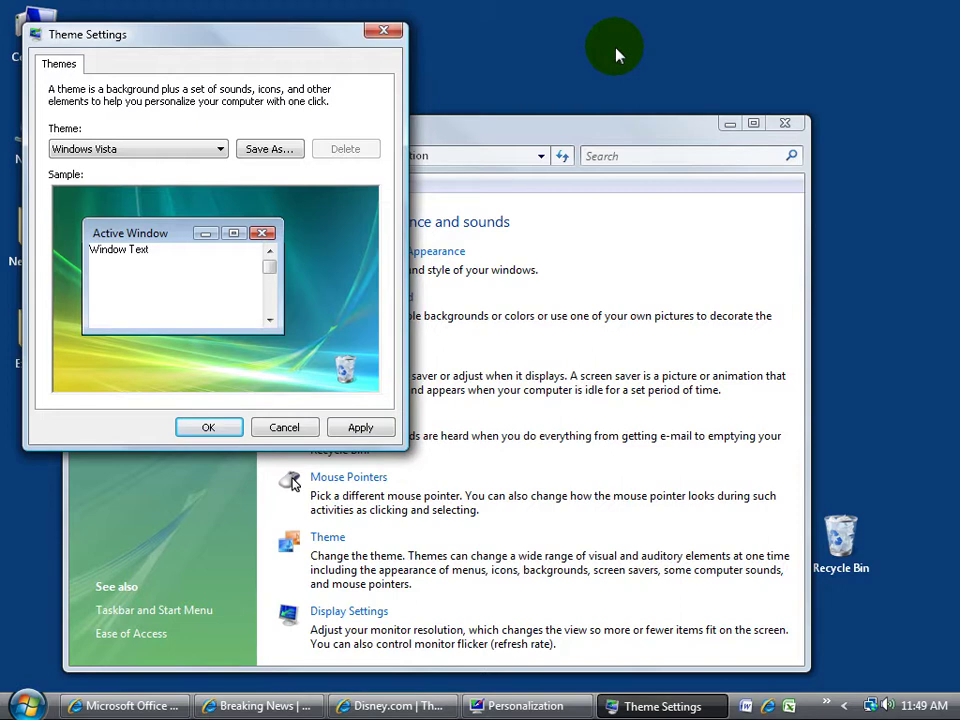
{"action": "left_click", "coordinate": [212, 149]}
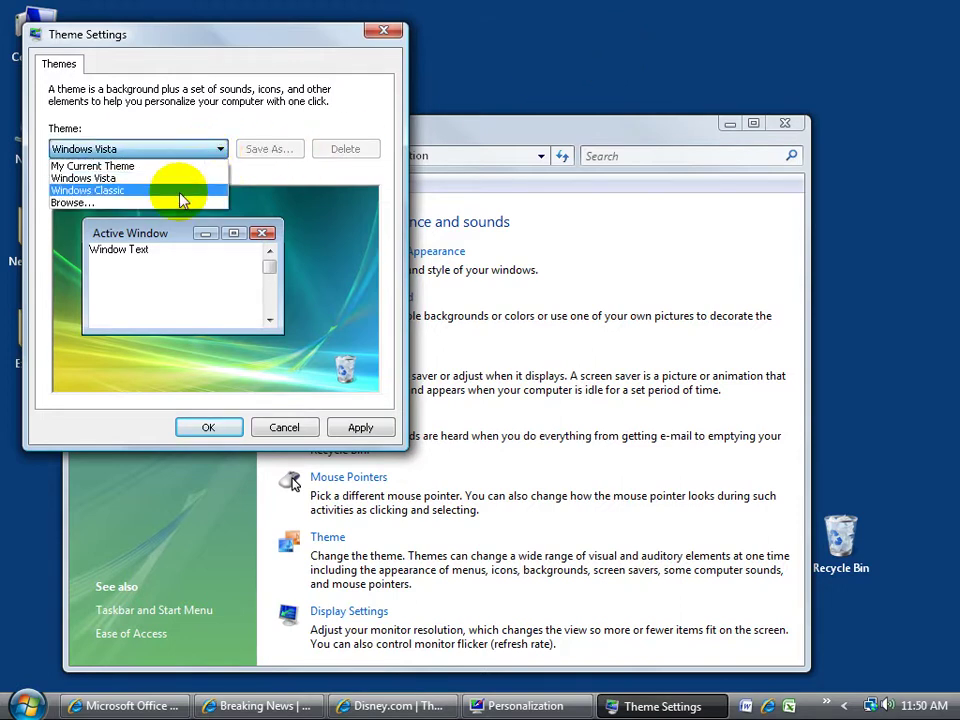
{"action": "left_click", "coordinate": [260, 110]}
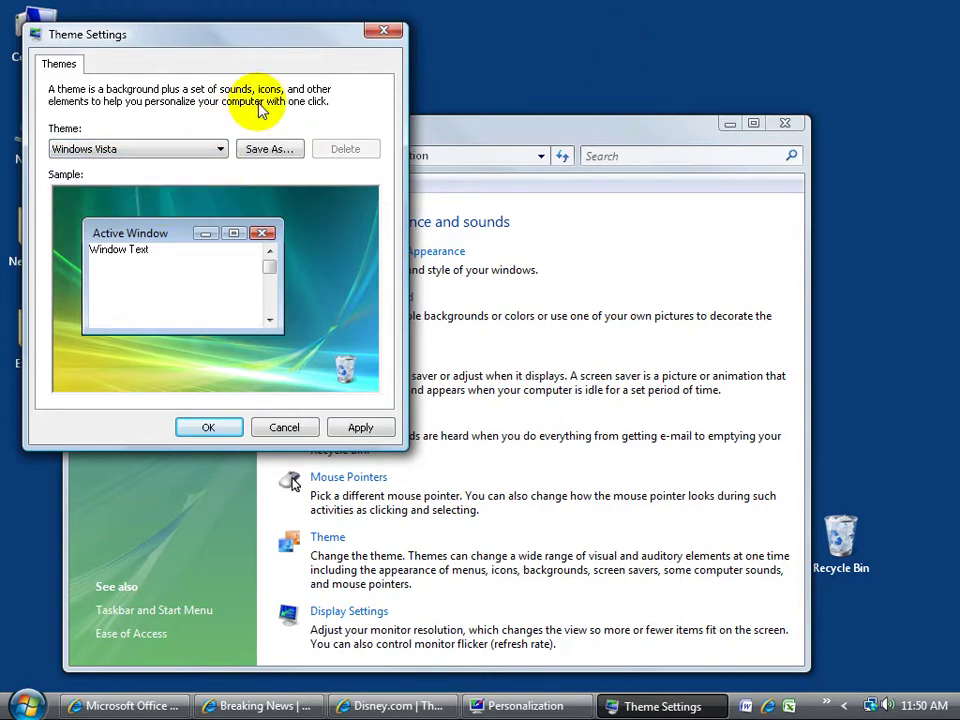
{"action": "left_click", "coordinate": [290, 430]}
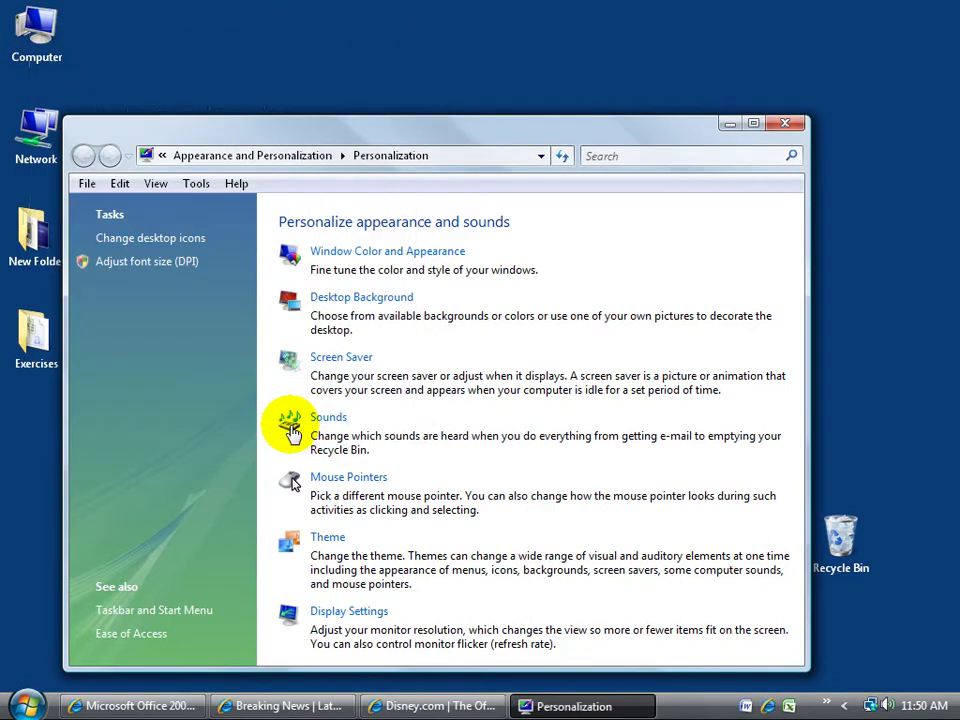
Check the color scheme in the classic appearance properties under Window Color and Appearance, and close the personalization settings without changes.
{"action": "left_click", "coordinate": [405, 252]}
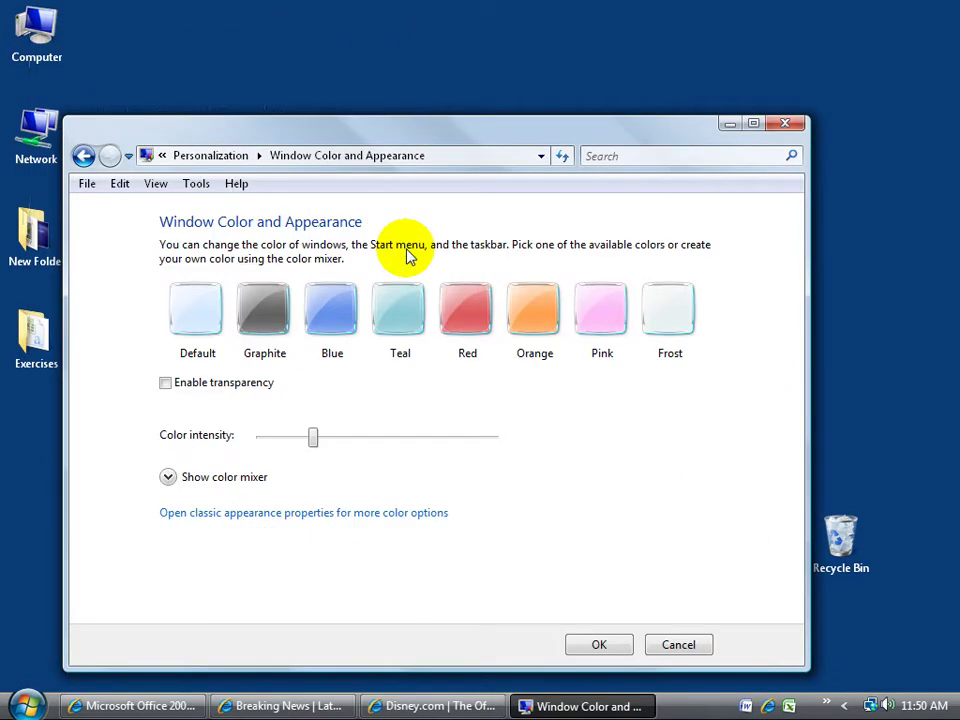
{"action": "left_click", "coordinate": [288, 513]}
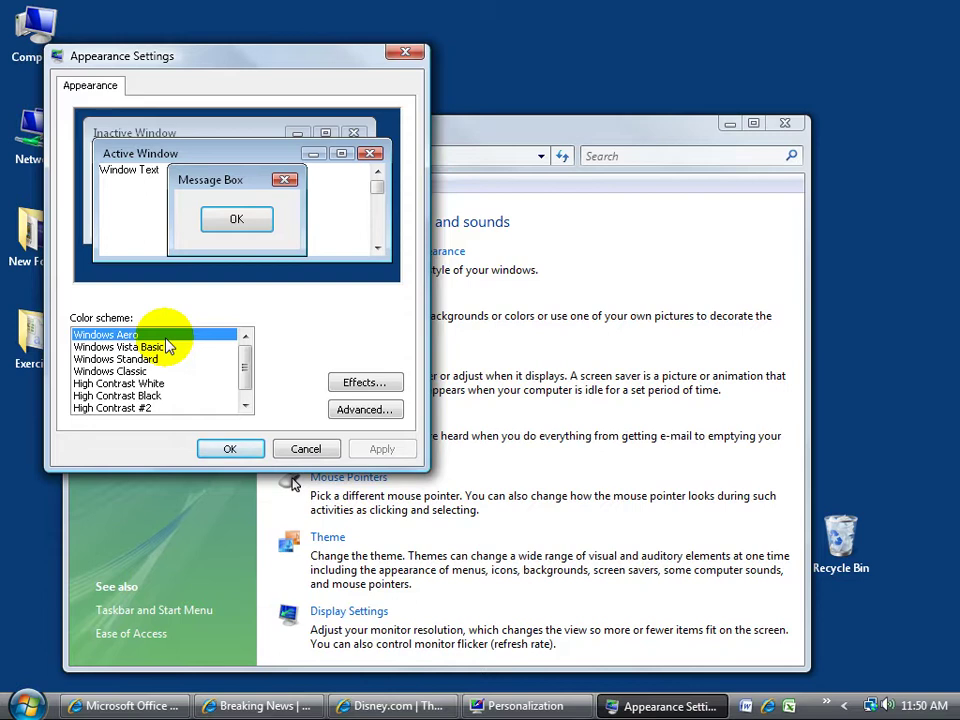
{"action": "left_click", "coordinate": [300, 448]}
{"action": "left_click", "coordinate": [786, 123]}
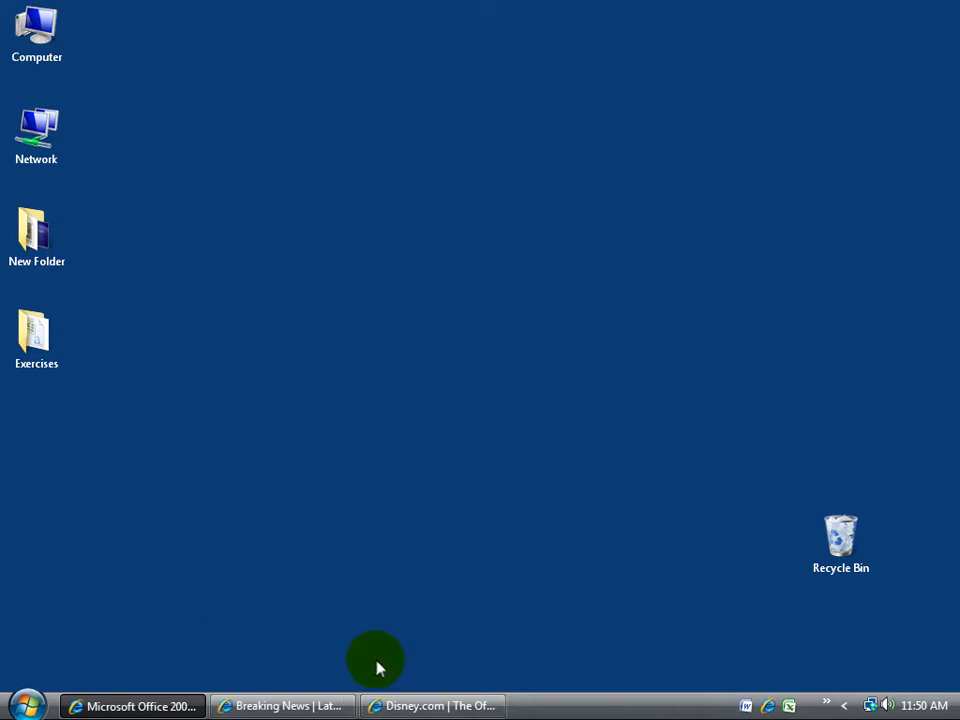
Restore the VideoTrainingpro.com browser window, maximize it, and minimize it again.
{"action": "mouse_move", "coordinate": [297, 708]}
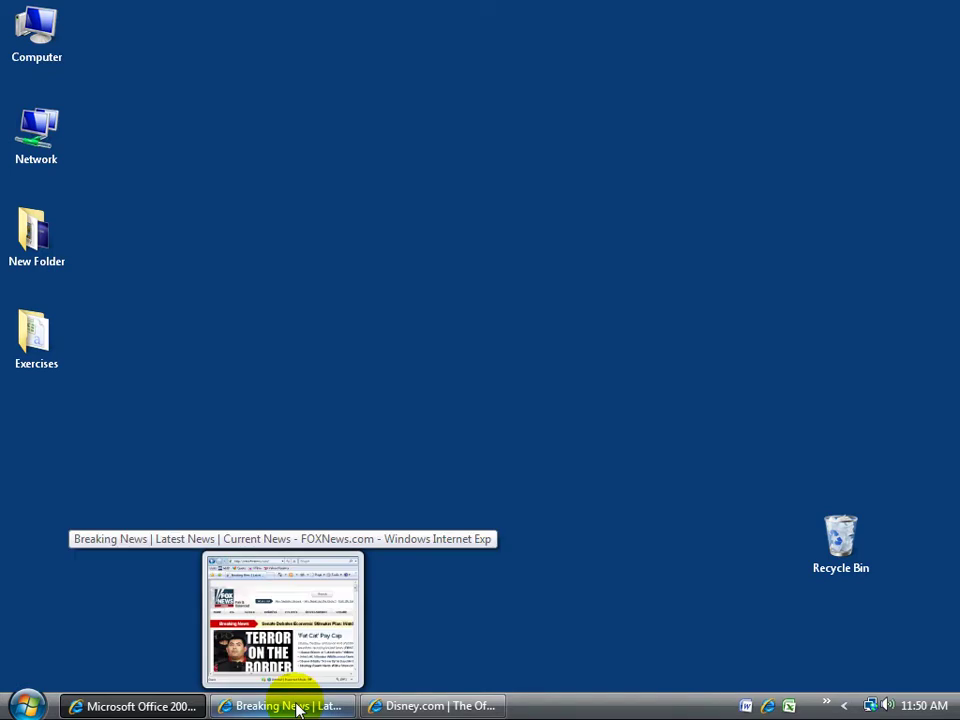
{"action": "mouse_move", "coordinate": [416, 710]}
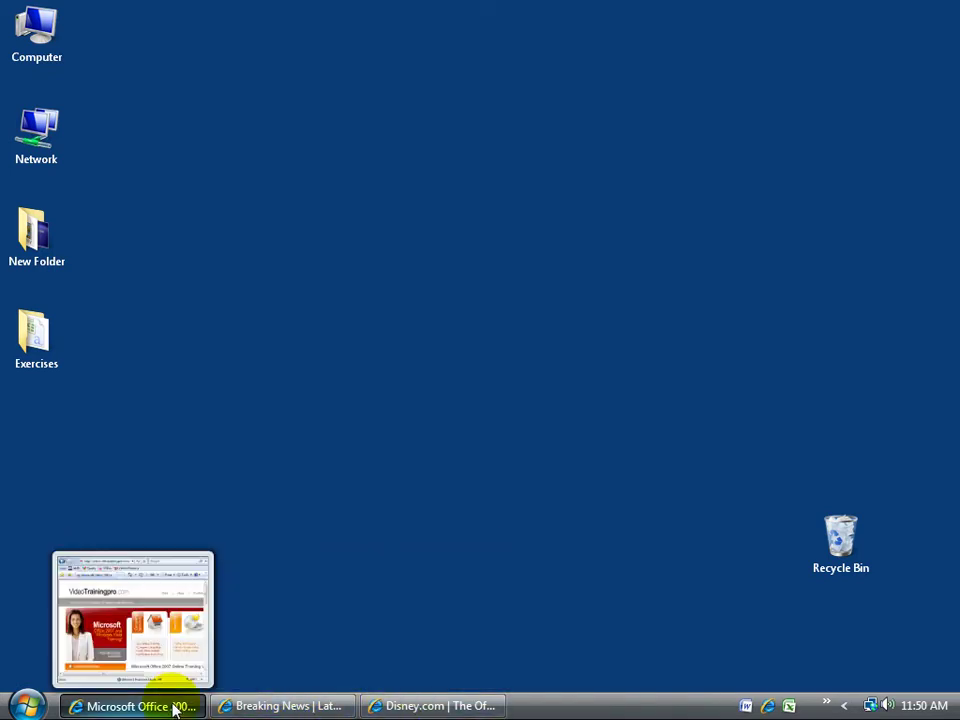
{"action": "left_click", "coordinate": [175, 708]}
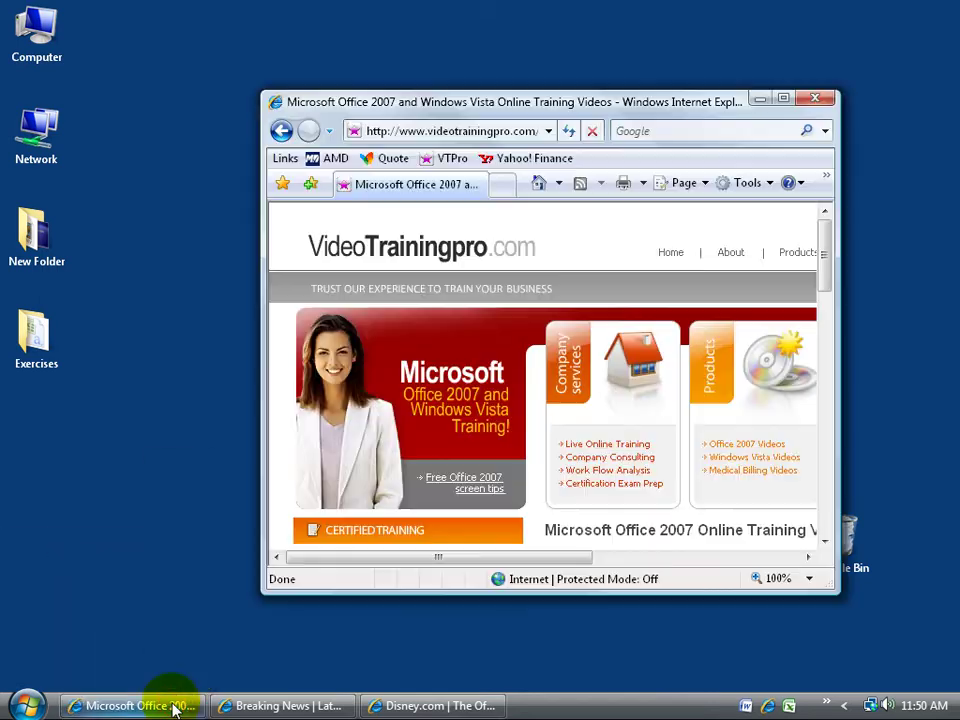
{"action": "left_click", "coordinate": [783, 98]}
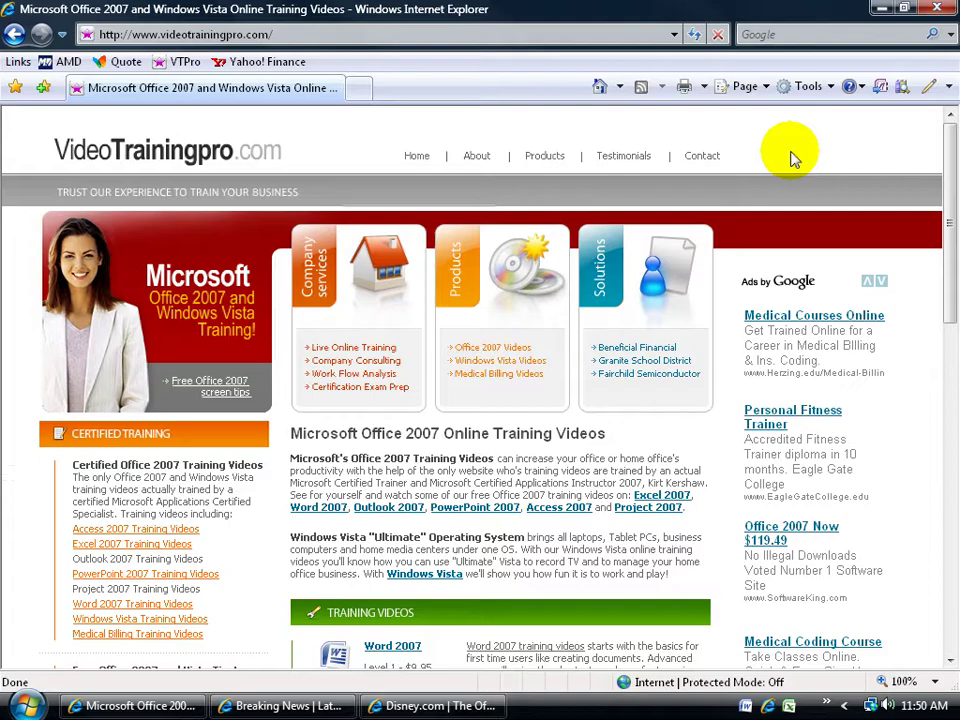
{"action": "left_click", "coordinate": [881, 9]}
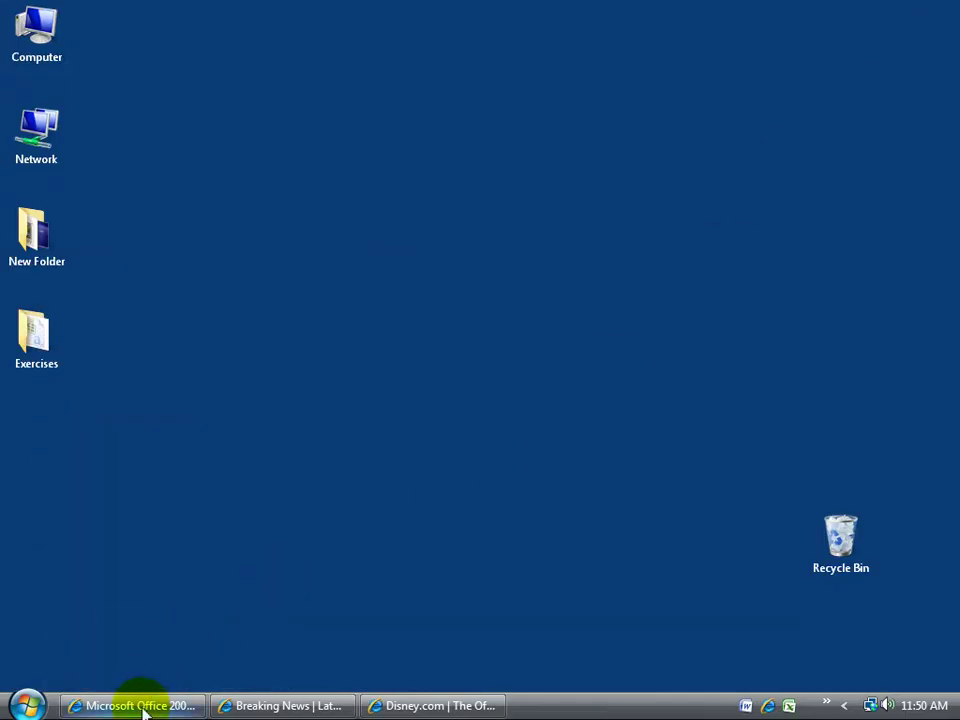
Preview the live thumbnails of the minimized Fox News and Disney.com browser windows.
{"action": "mouse_move", "coordinate": [143, 708]}
{"action": "mouse_move", "coordinate": [240, 706]}
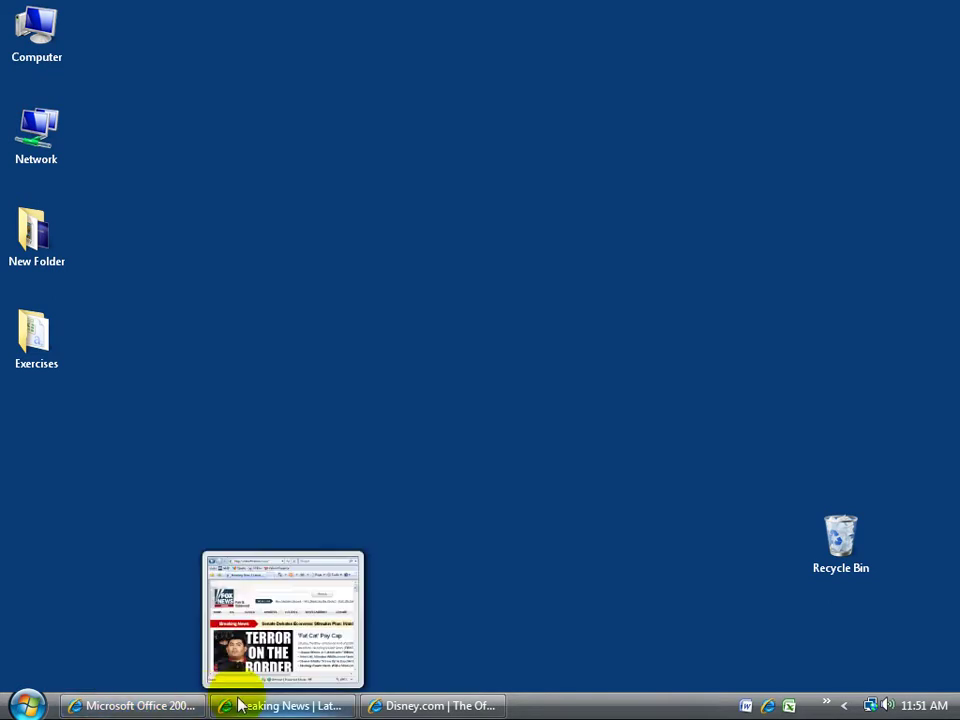
{"action": "mouse_move", "coordinate": [402, 708]}
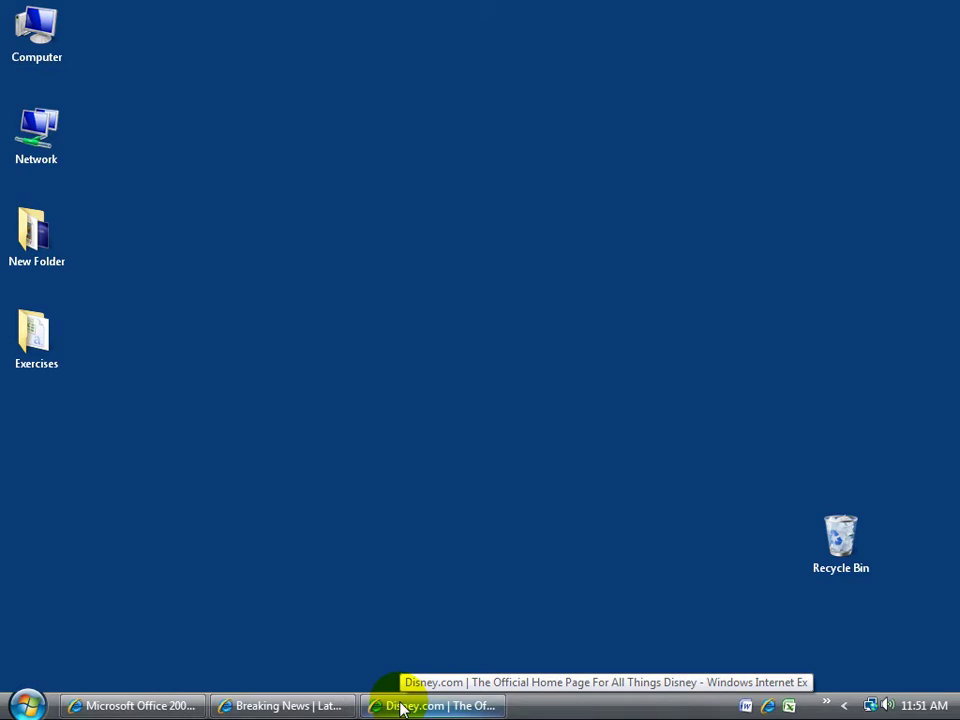
{"action": "mouse_move", "coordinate": [460, 708]}
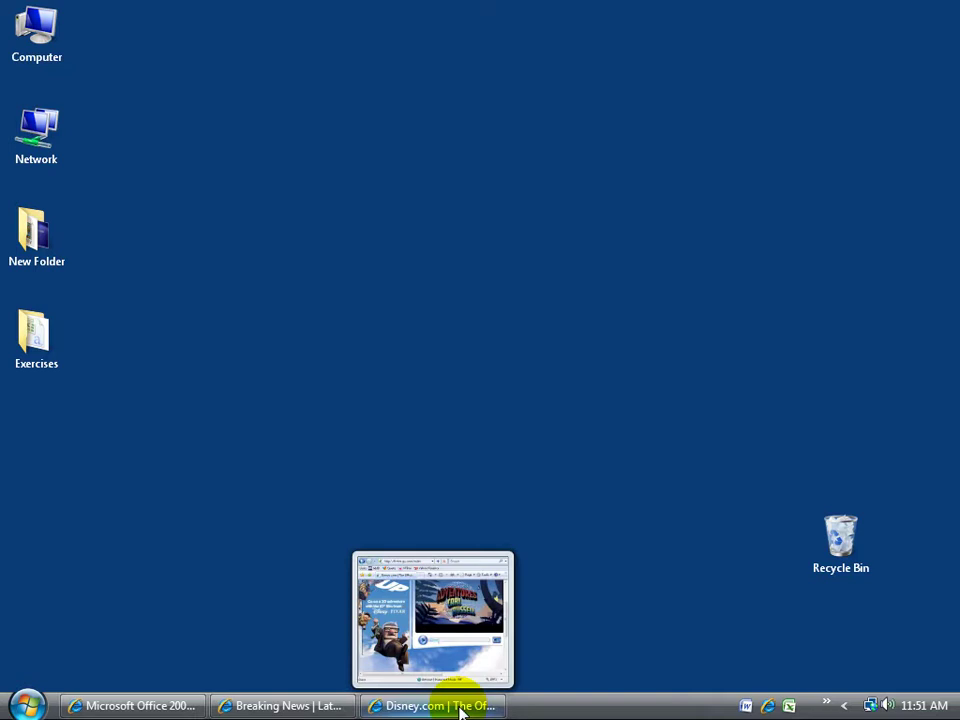
Use Switch between windows to cycle through the 3D stack and bring the VideoTrainingpro.com window to the front.
{"action": "left_click", "coordinate": [828, 708]}
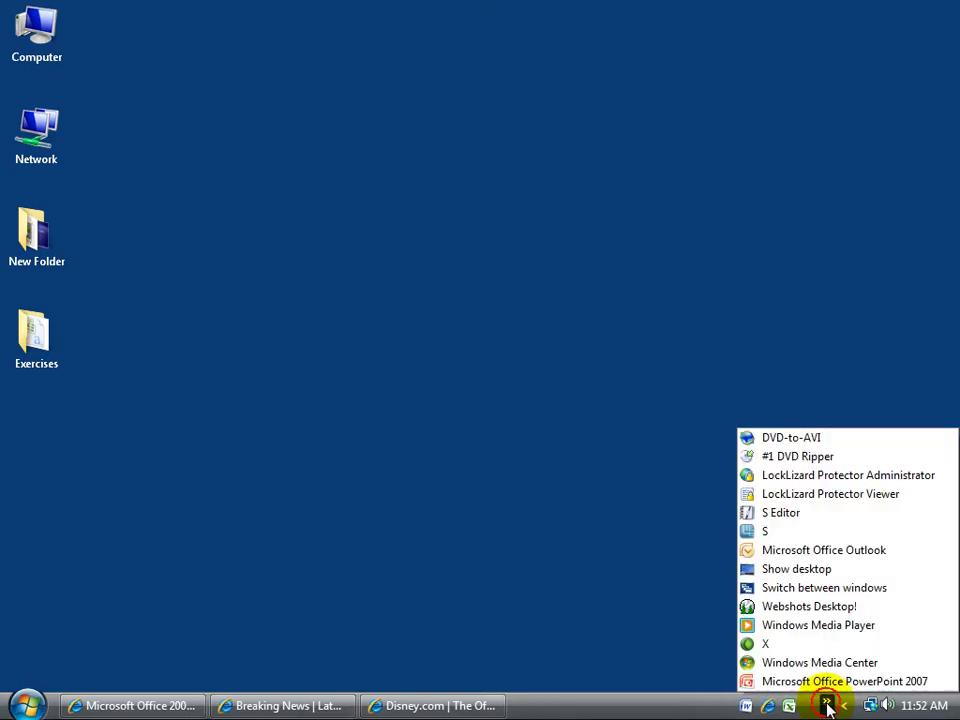
{"action": "left_click", "coordinate": [825, 589]}
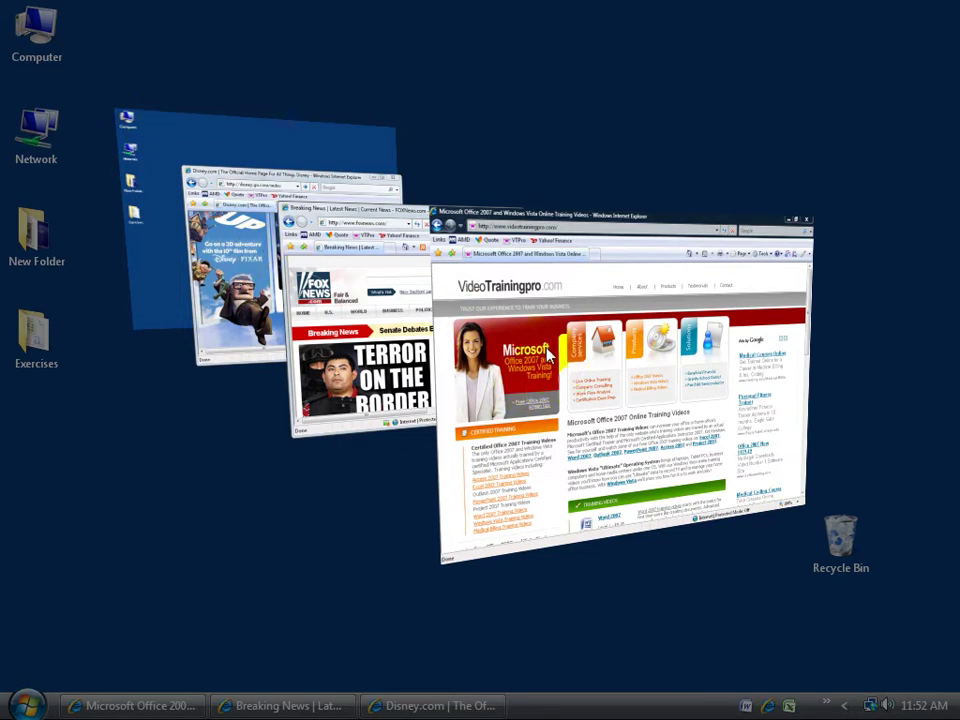
{"action": "scroll", "coordinate": [547, 355], "scroll_direction": "down", "scroll_amount": 1}
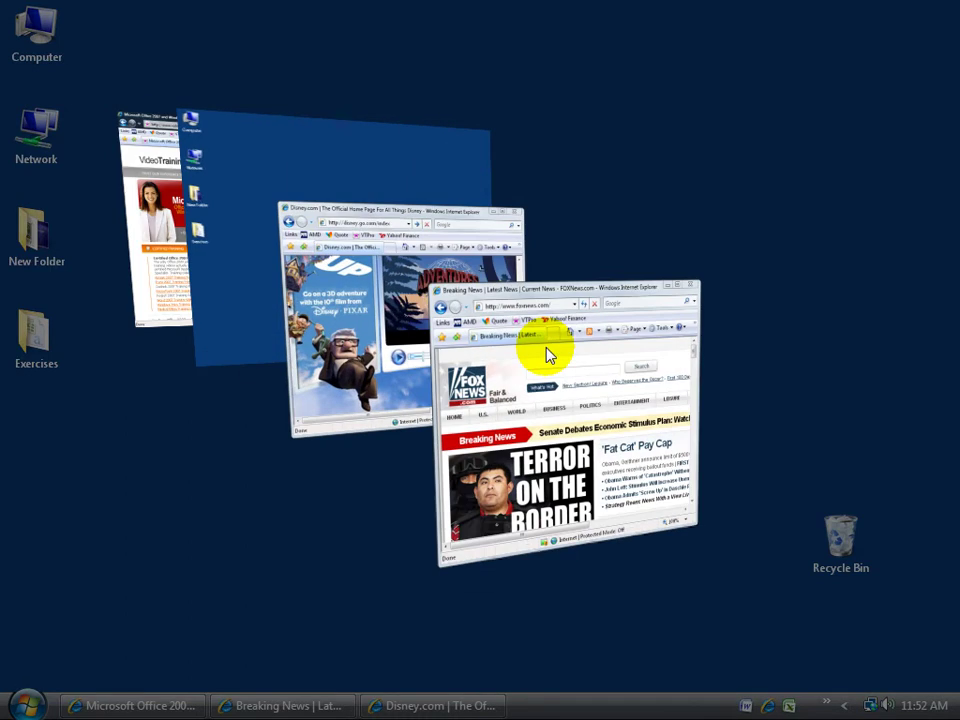
{"action": "scroll", "coordinate": [547, 355], "scroll_direction": "down", "scroll_amount": 1}
{"action": "scroll", "coordinate": [547, 352], "scroll_direction": "down", "scroll_amount": 2}
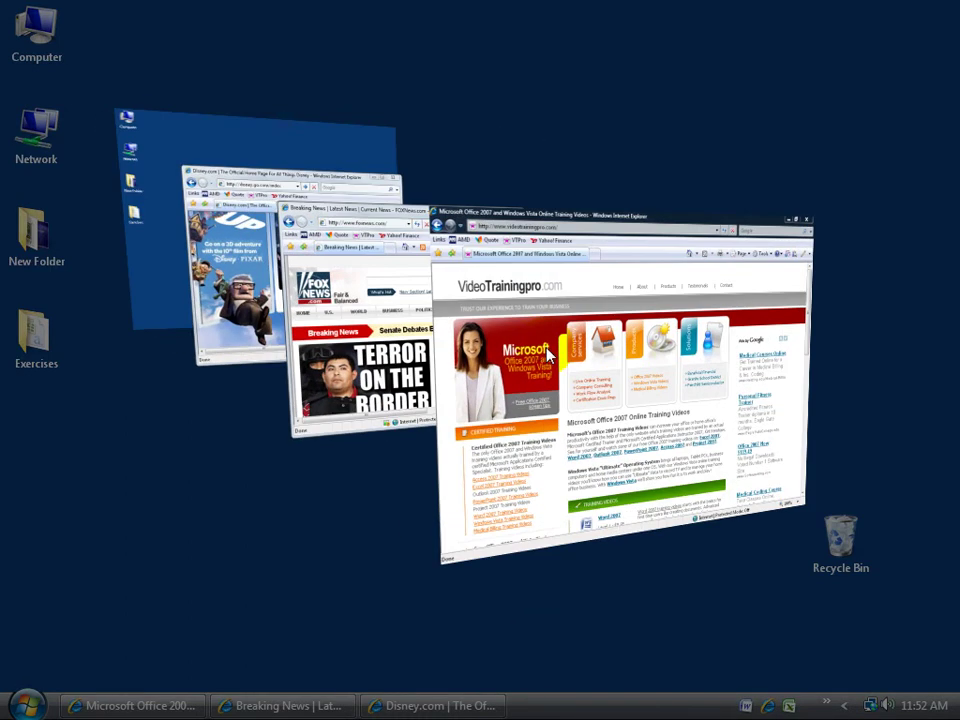
{"action": "left_click", "coordinate": [533, 347]}
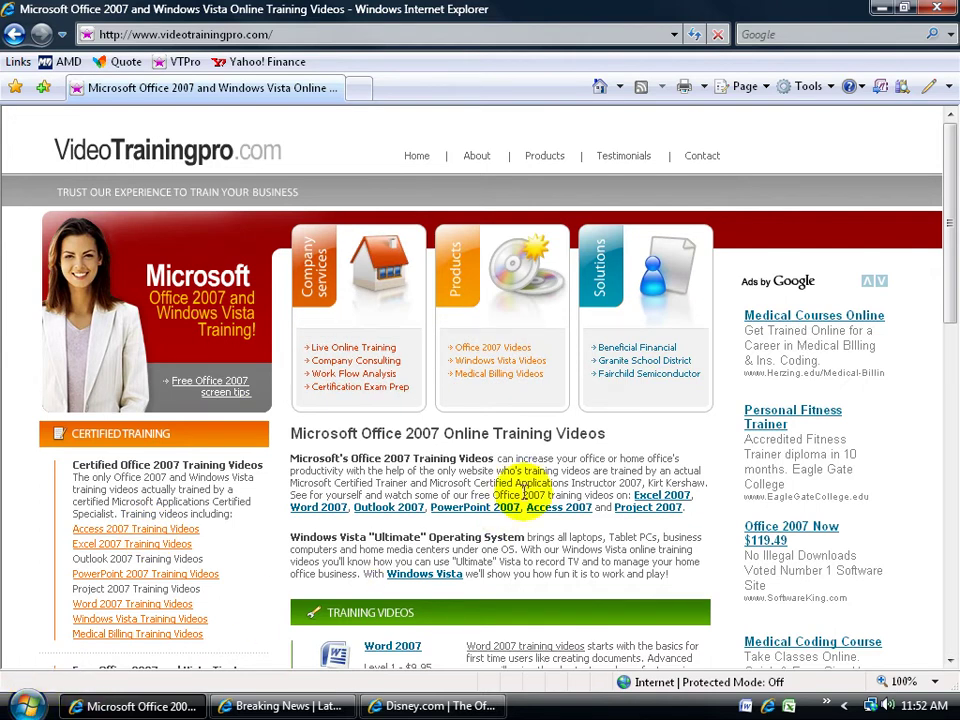
Cycle through the open windows in the 3D window switcher, bring up the Disney.com window, and maximize it.
{"action": "key", "text": "super+Tab"}
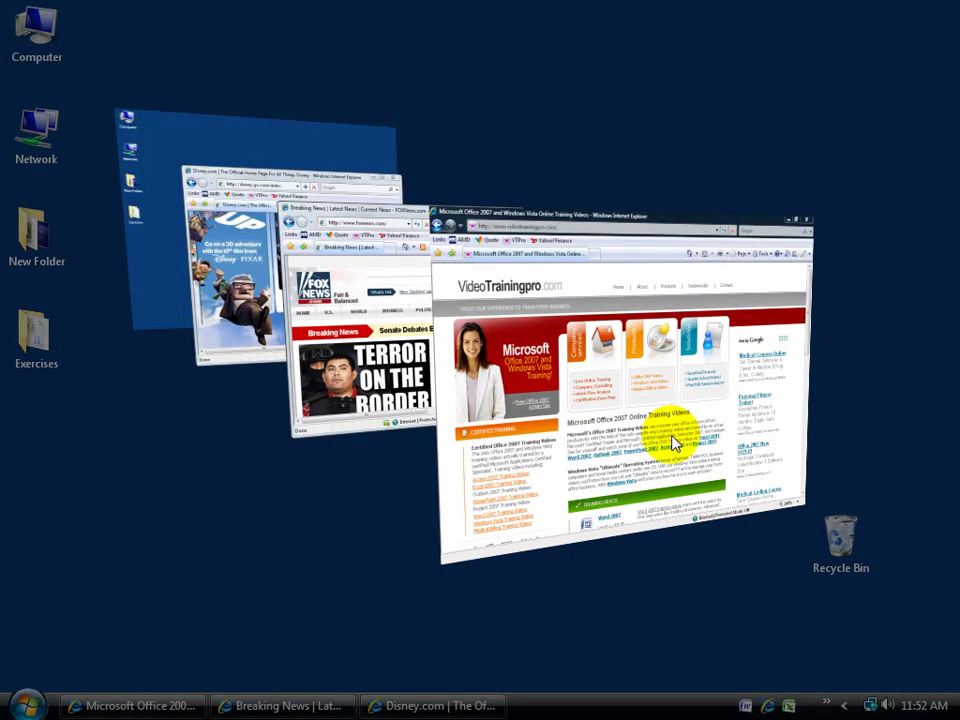
{"action": "key", "text": "super+Tab"}
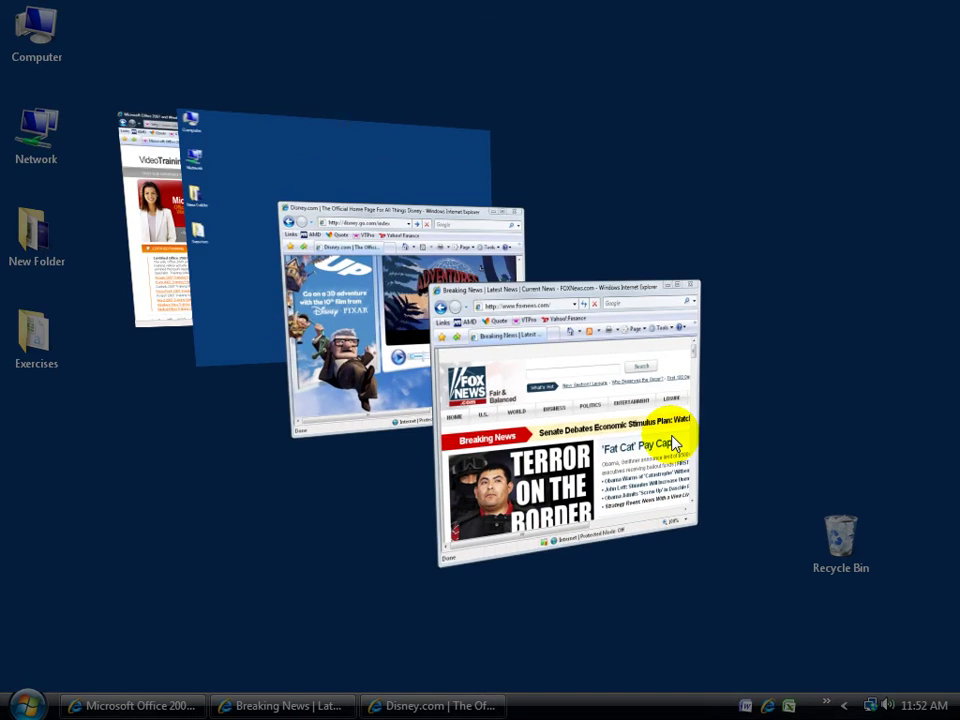
{"action": "key", "text": "super+Tab"}
{"action": "key", "text": "super+Tab"}
{"action": "key", "text": "super+Tab"}
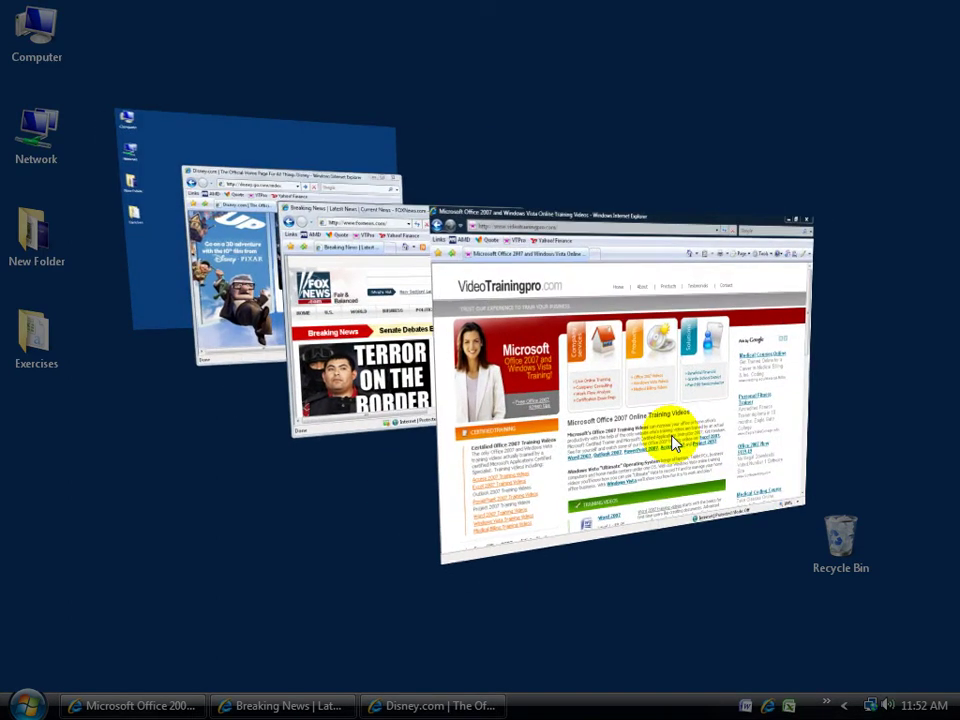
{"action": "key", "text": "super+Tab"}
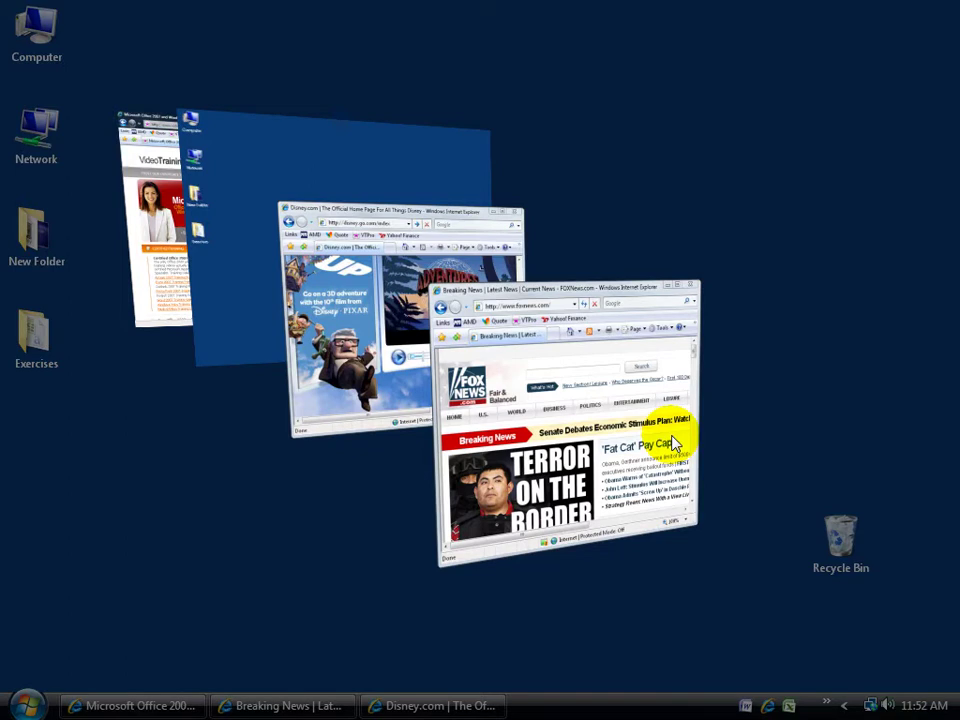
{"action": "key", "text": "super+Tab"}
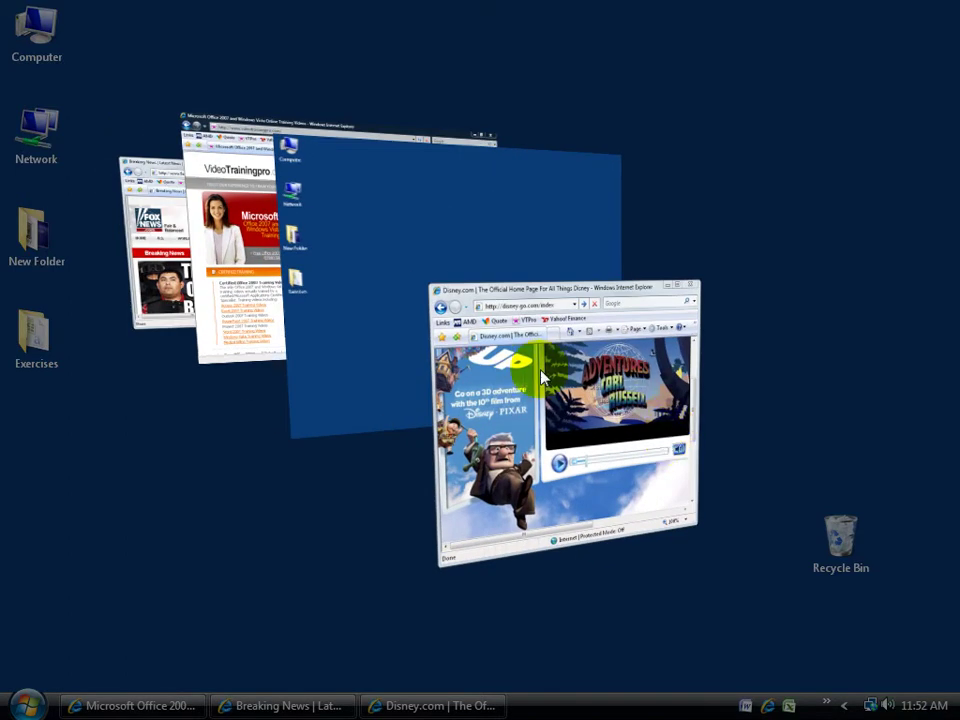
{"action": "left_click", "coordinate": [694, 397]}
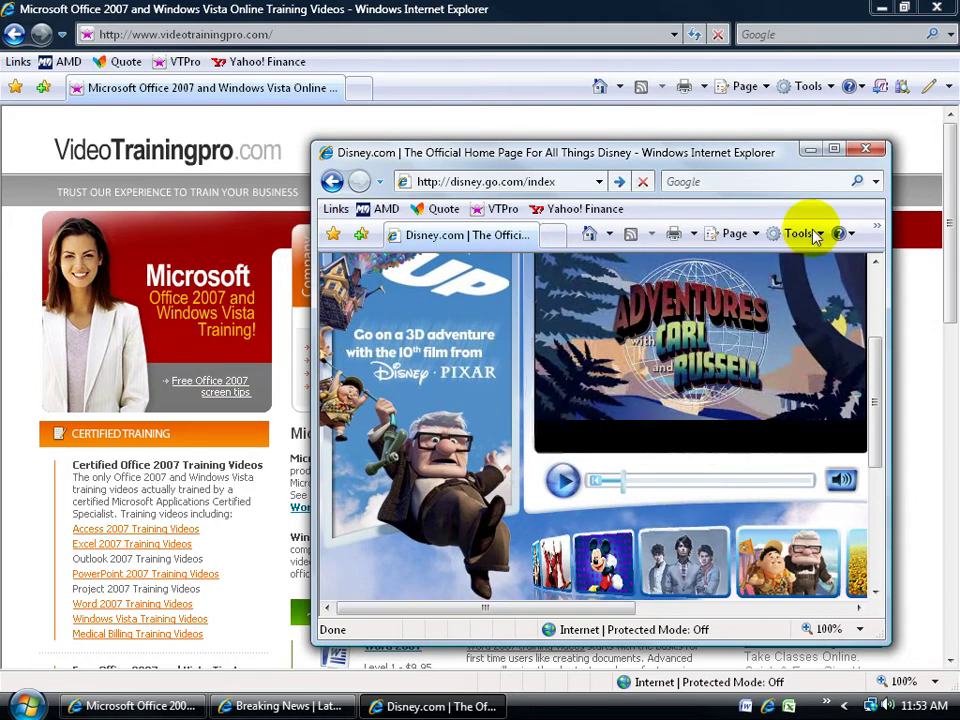
{"action": "left_click", "coordinate": [832, 149]}
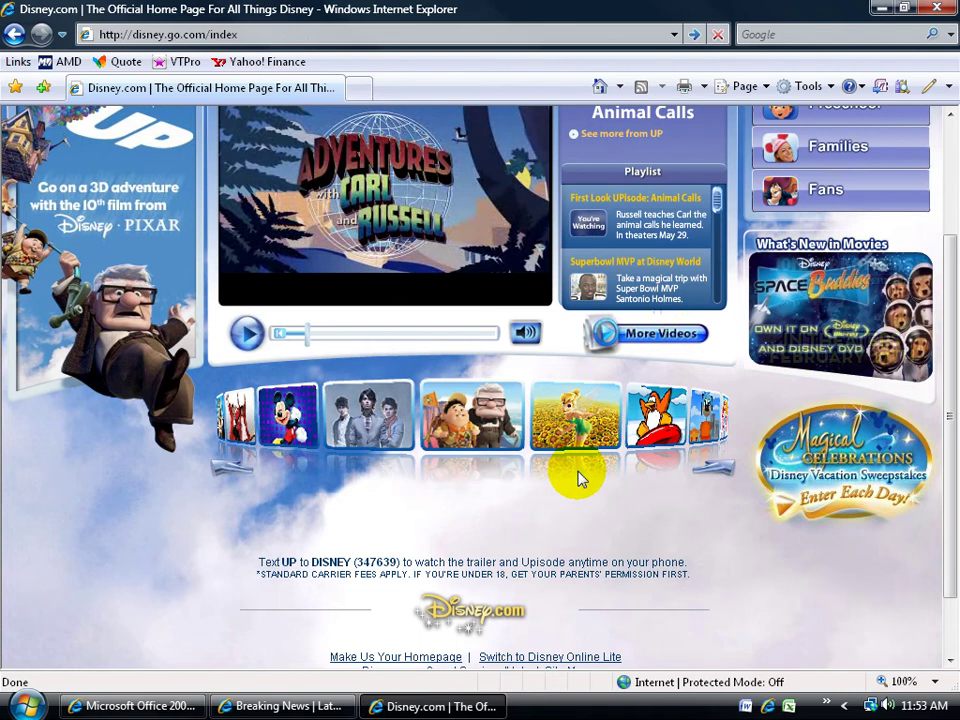